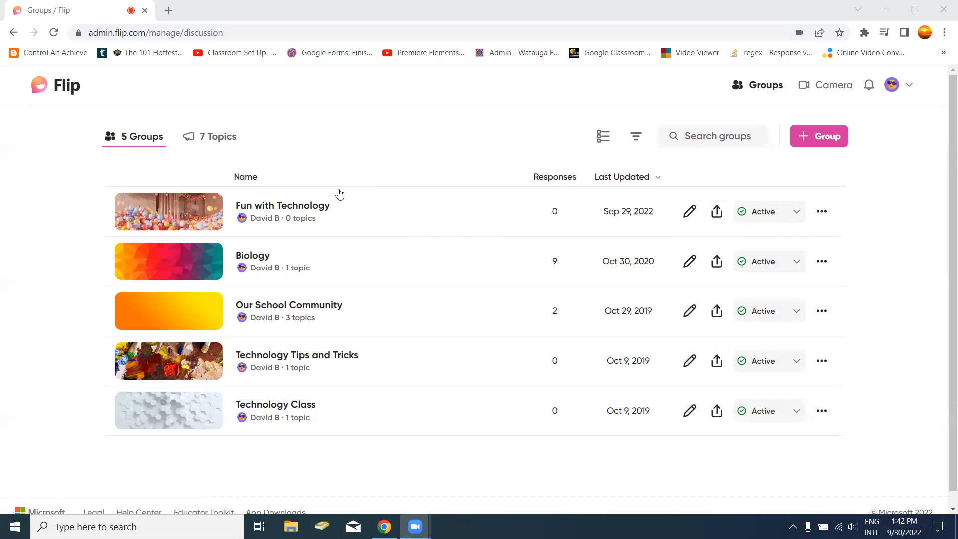
- Open the Fun with Technology group and look over the ready-made Discovery topics offered for it
left_click(196, 212)
left_click(196, 210)
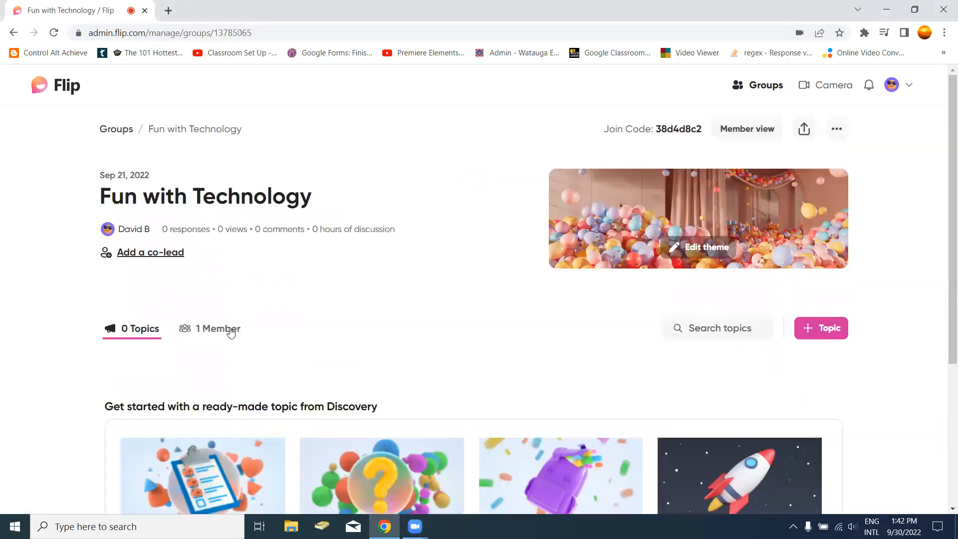
scroll(304, 384, "down", 3)
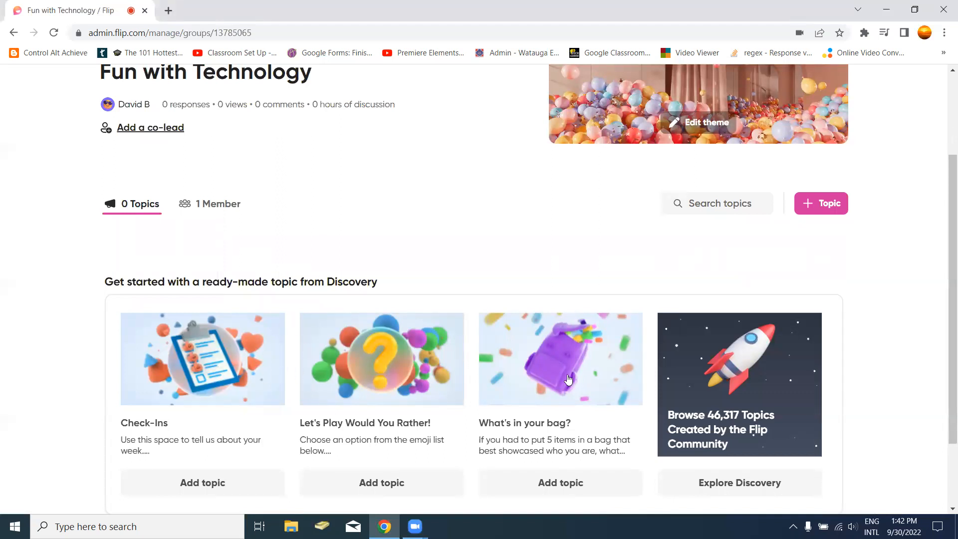
scroll(209, 422, "down", 2)
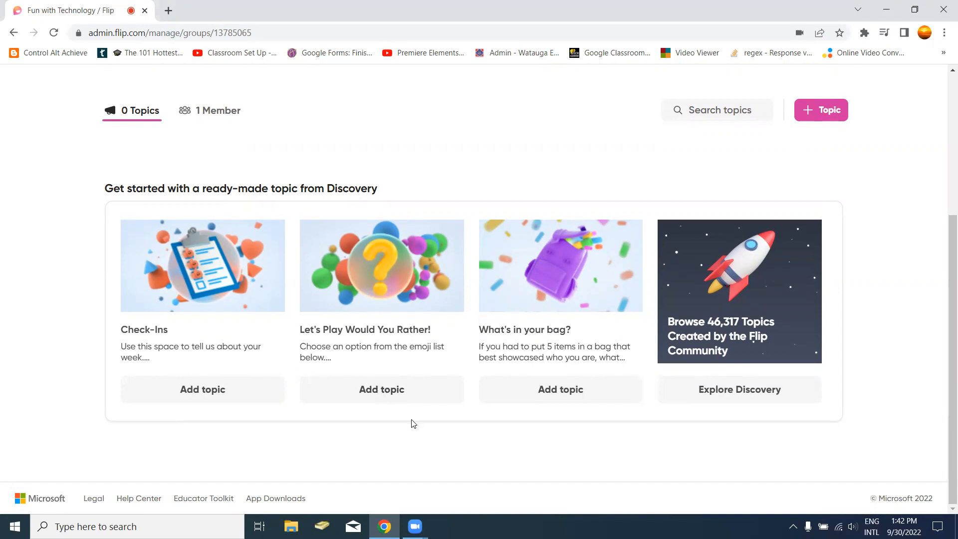
scroll(410, 415, "up", 5)
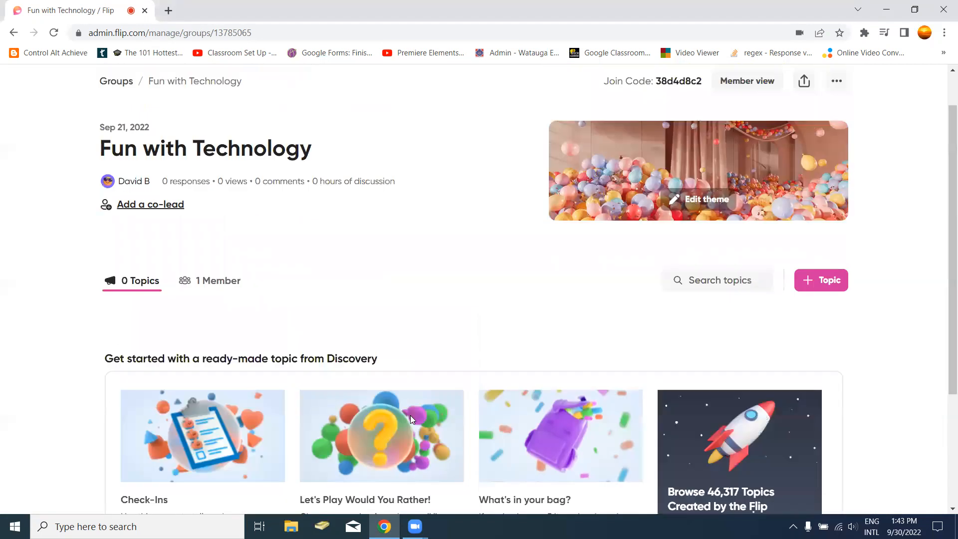
scroll(367, 426, "down", 1)
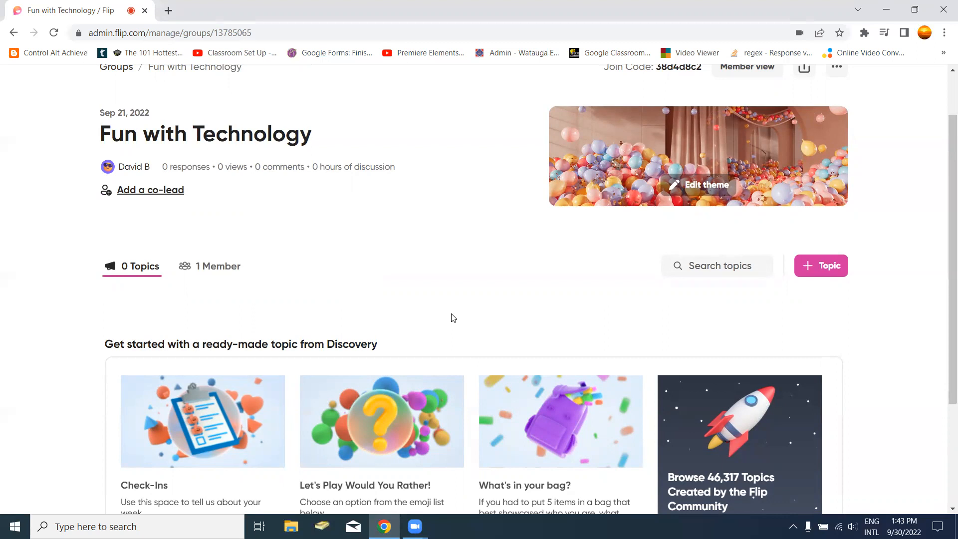
- Create a new topic titled "The Human Skeletal System" with the description "Wiggle your phalanges."
left_click(824, 268)
left_click(433, 256)
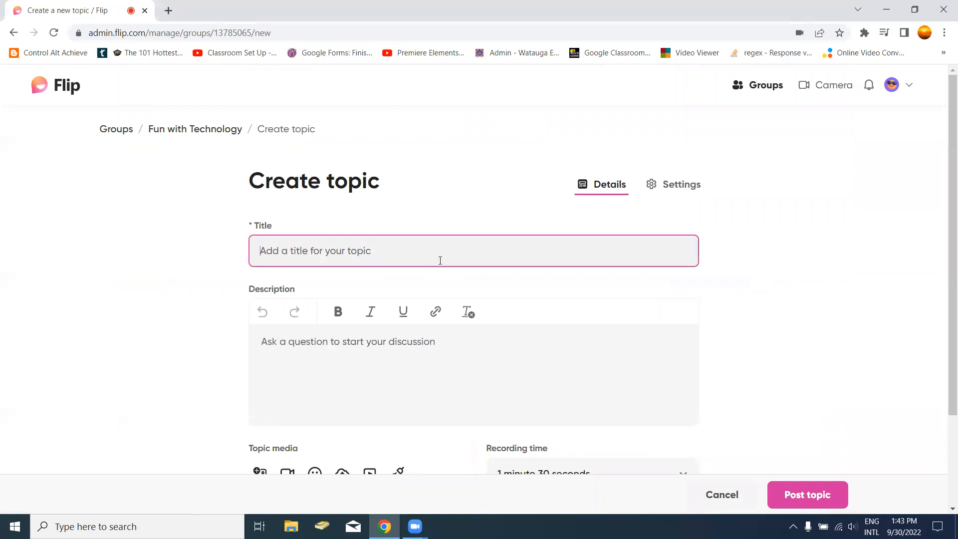
type("The Human Skeletal System")
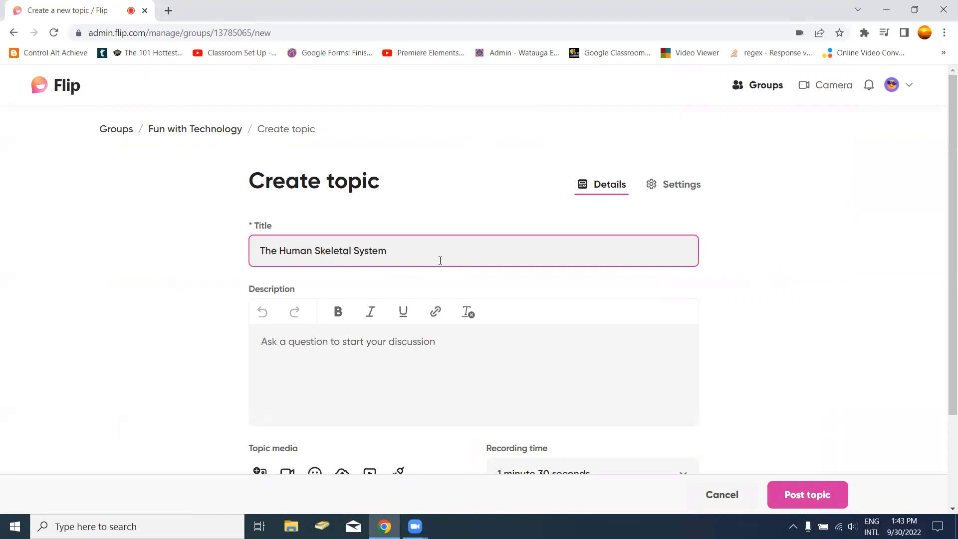
left_click(485, 341)
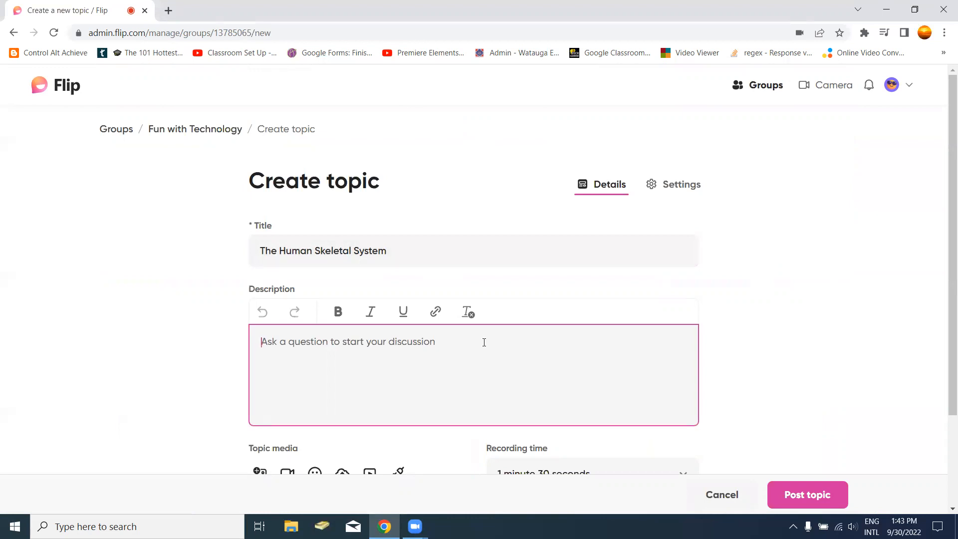
type("Wiggle y")
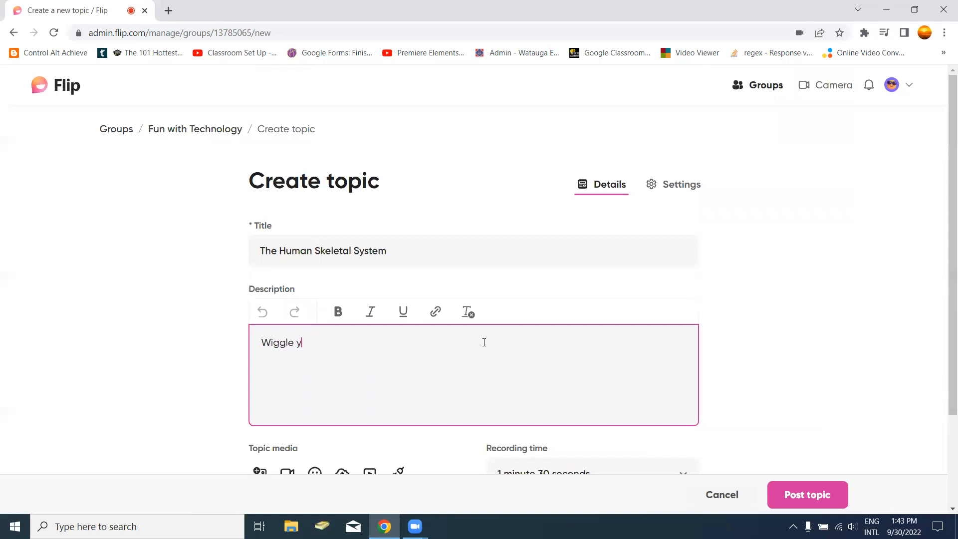
type("our phalanges.")
- Review the available recording time options for the topic, from the shortest to the longest
scroll(517, 349, "down", 3)
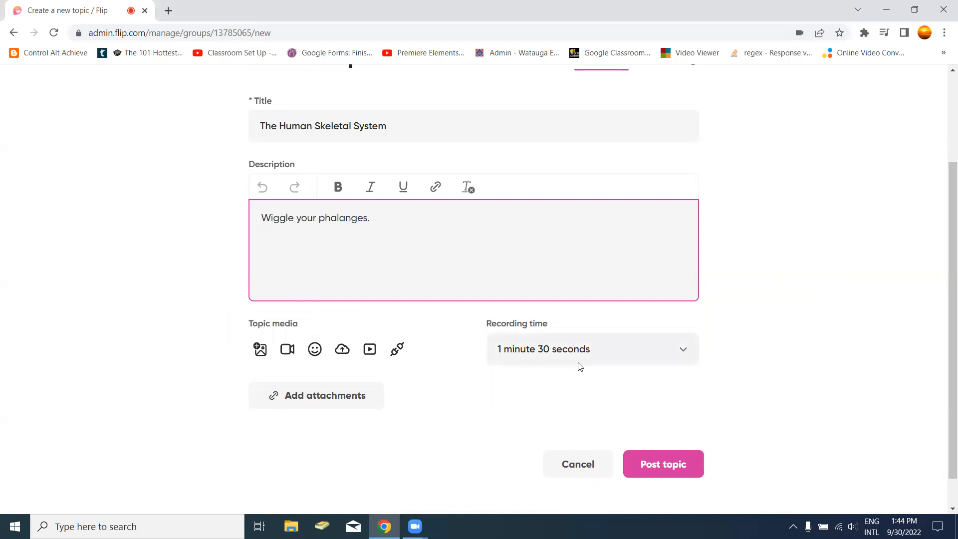
left_click(685, 351)
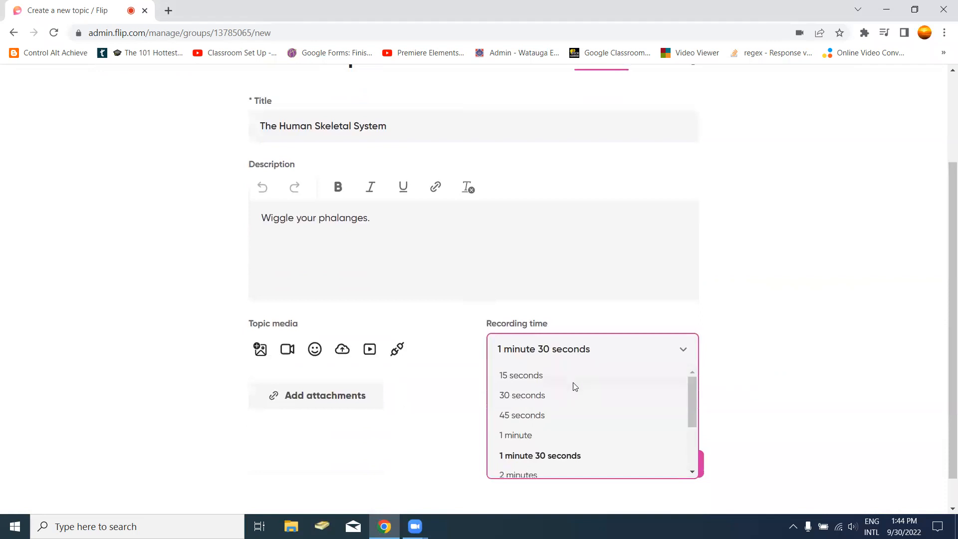
left_click_drag(692, 402, 694, 447)
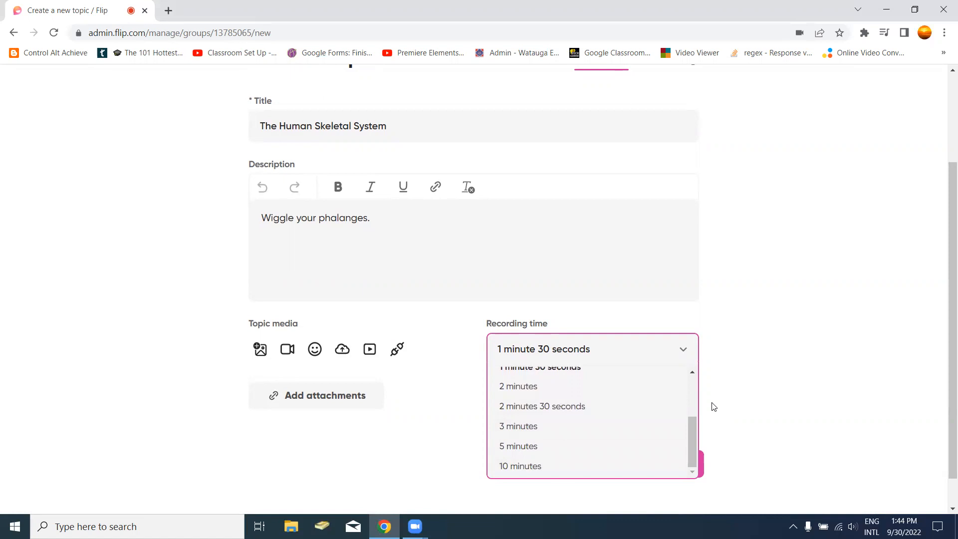
left_click_drag(693, 433, 689, 379)
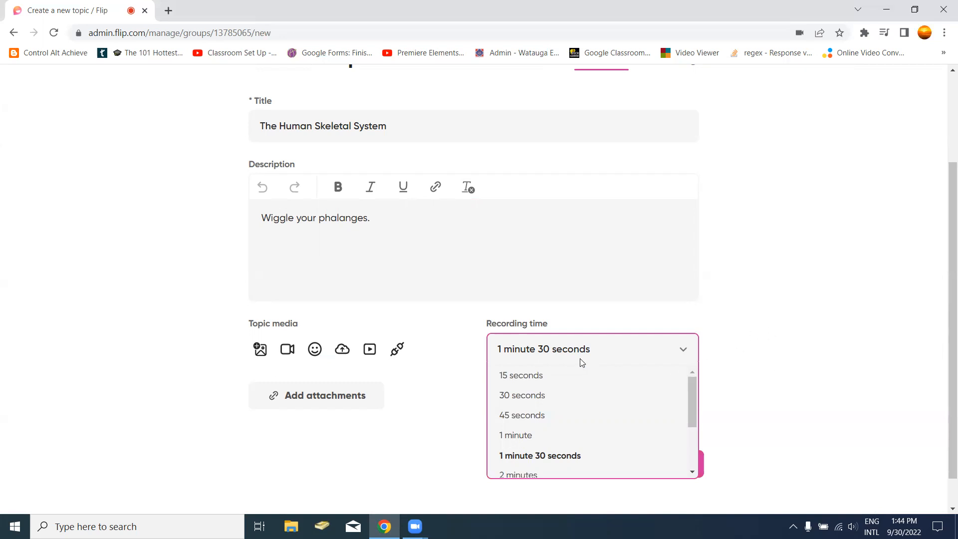
left_click(757, 386)
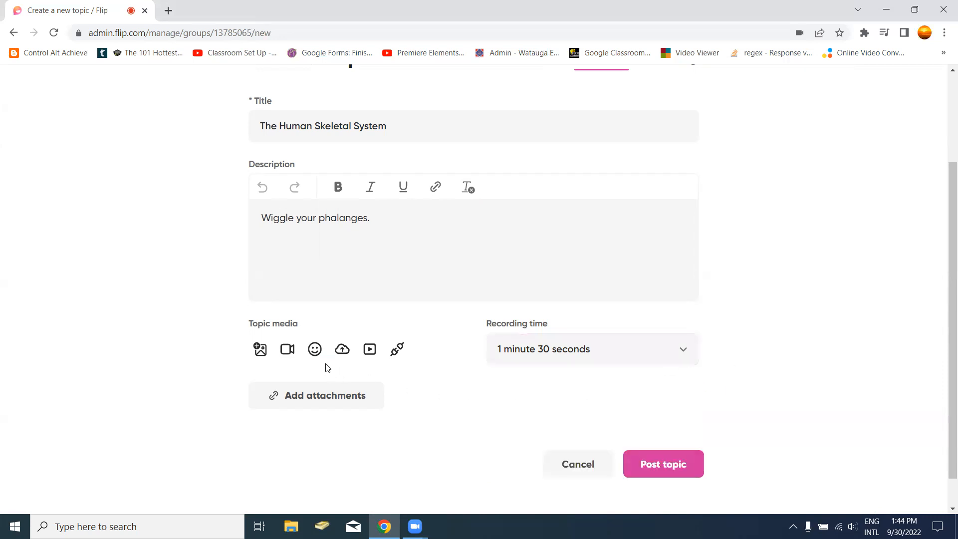
- Open the video recorder to add a recorded clip as topic media
left_click(287, 350)
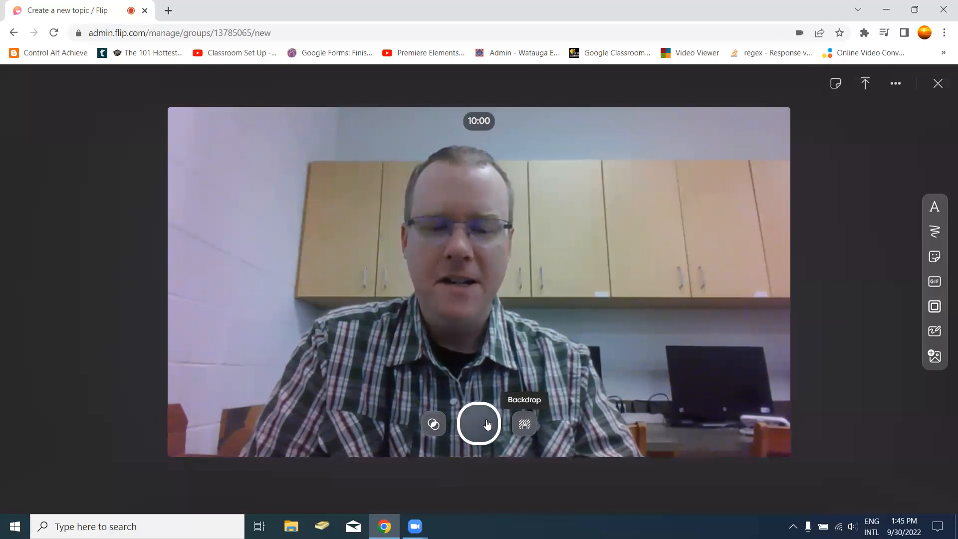
- Try out the Underwater backdrop and another backdrop, clear the backdrop, and look through the camera filters
left_click(524, 424)
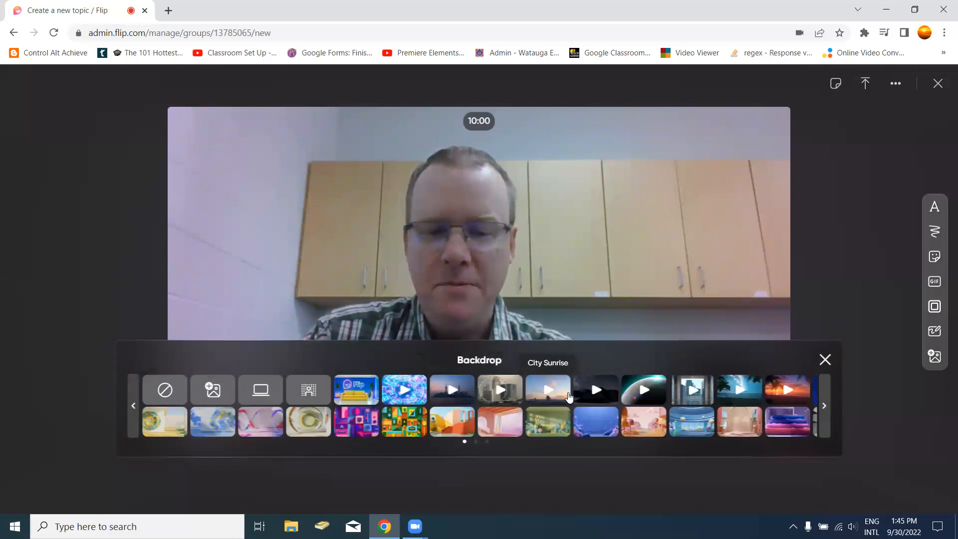
left_click(590, 428)
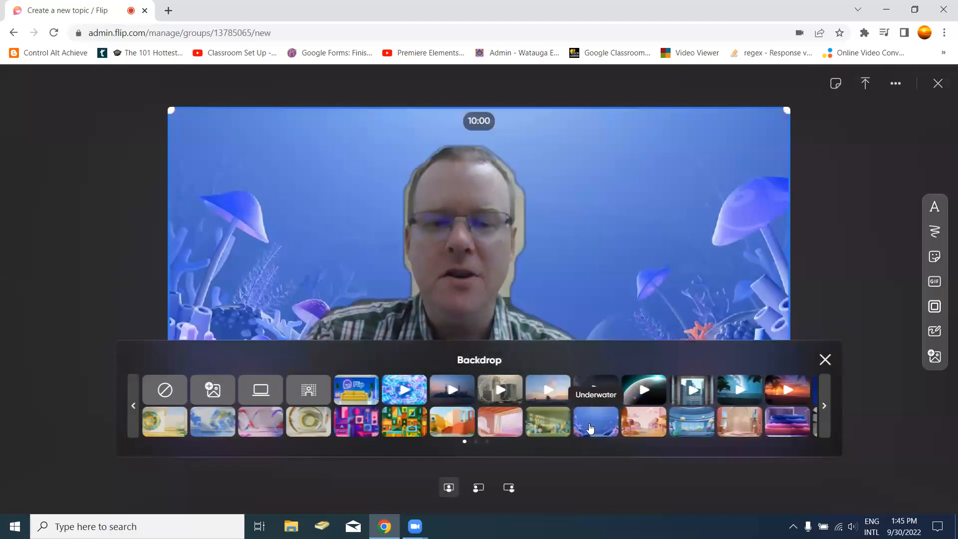
left_click(692, 430)
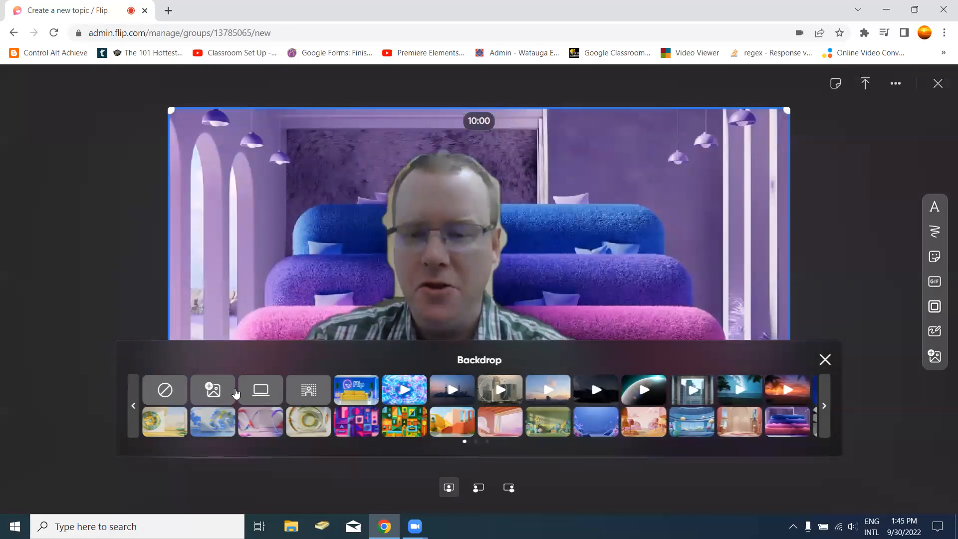
left_click(165, 390)
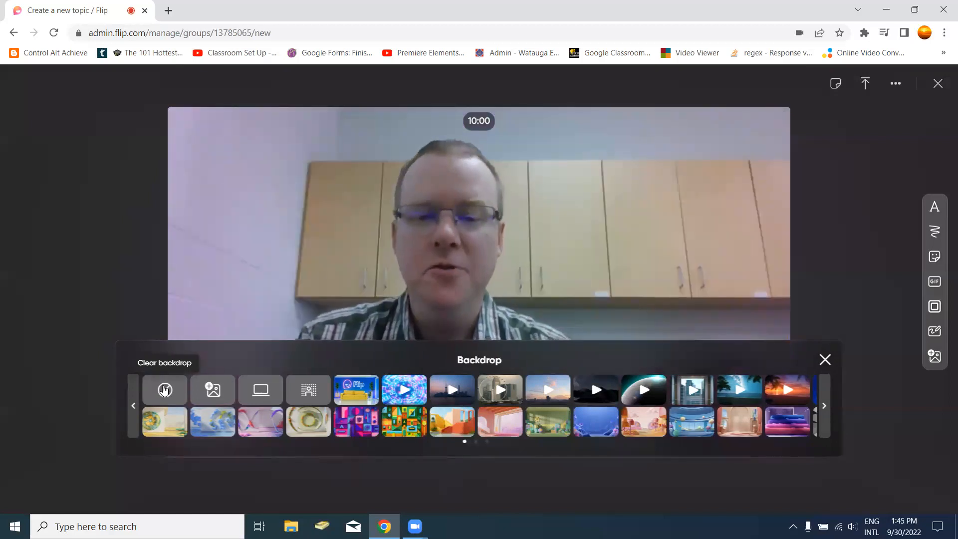
left_click(825, 360)
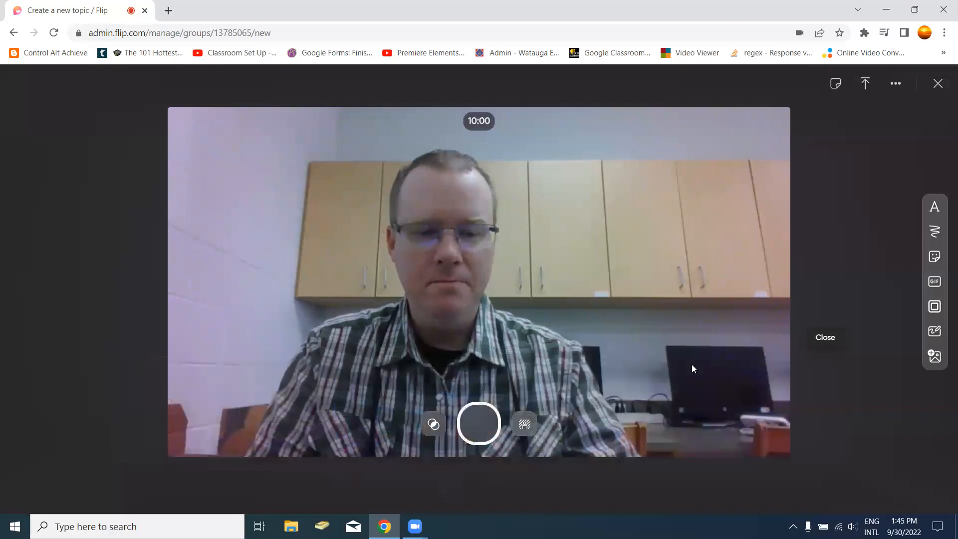
left_click(433, 423)
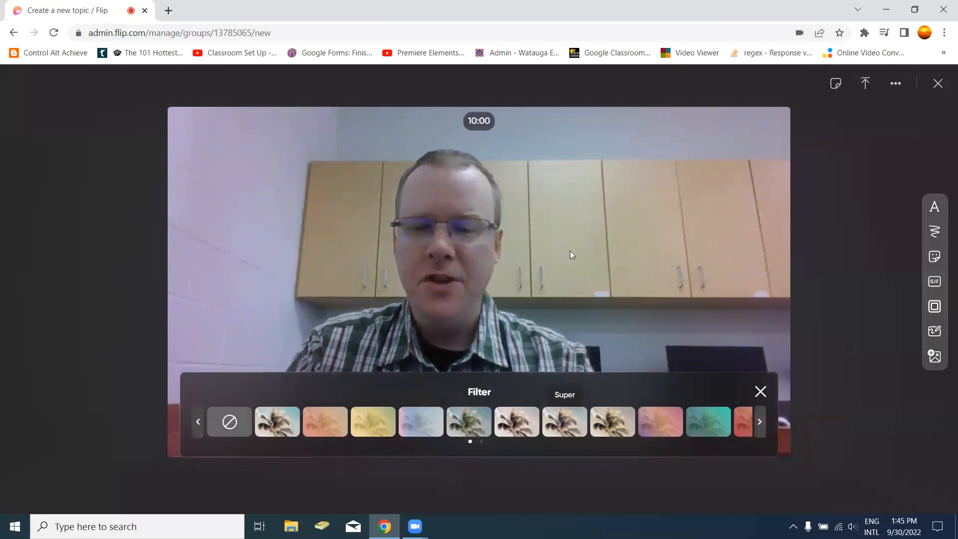
left_click(760, 391)
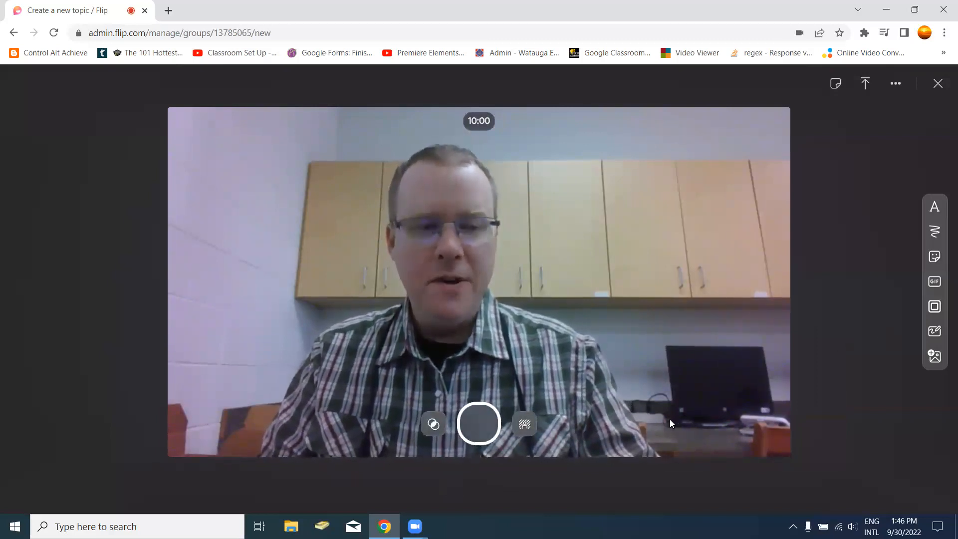
- Record a camera clip of about 14 seconds for the topic
left_click(480, 432)
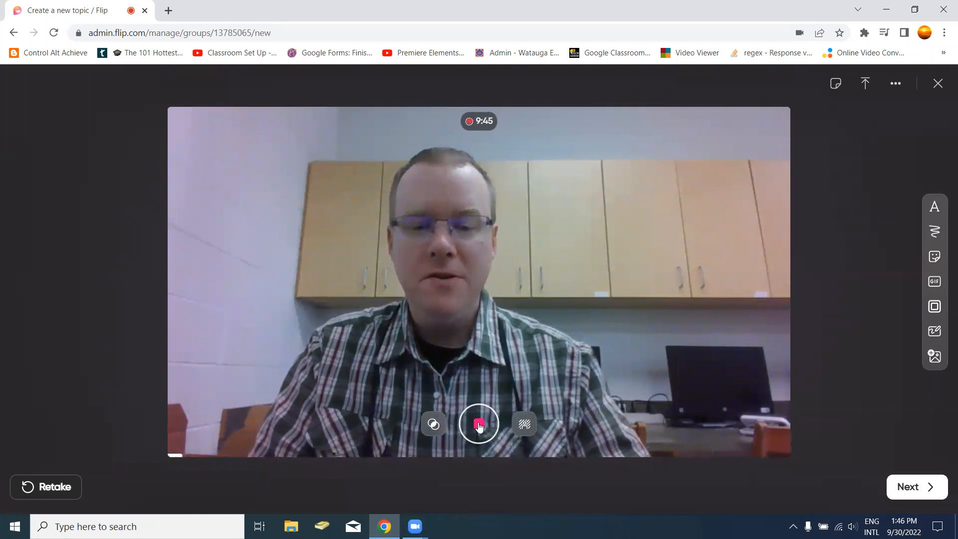
left_click(479, 429)
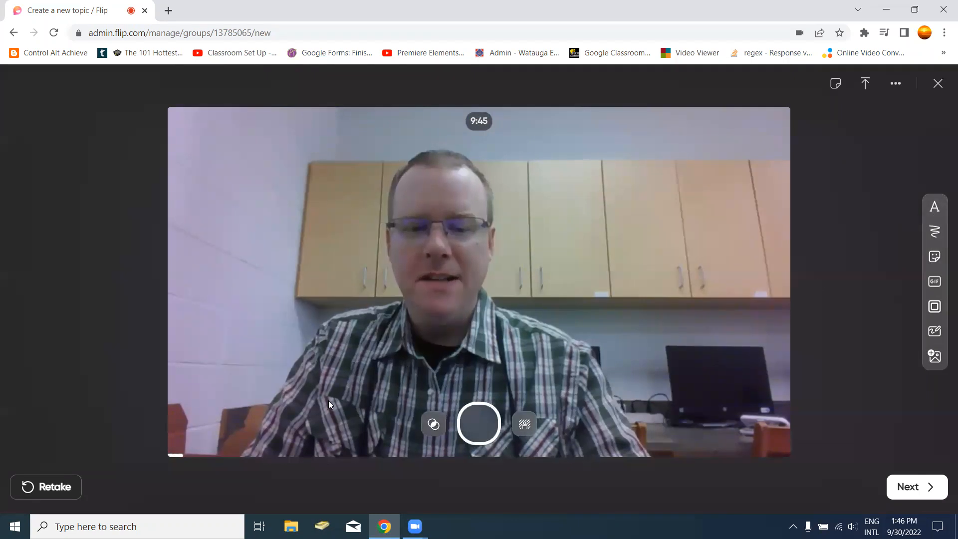
- Draw a winding blue freehand line across the camera preview with the Draw tool
left_click(934, 231)
mouse_move(581, 270)
left_mouse_down()
mouse_move(509, 263)
mouse_move(518, 291)
mouse_move(589, 319)
mouse_move(488, 351)
mouse_move(362, 356)
mouse_move(379, 396)
left_mouse_up()
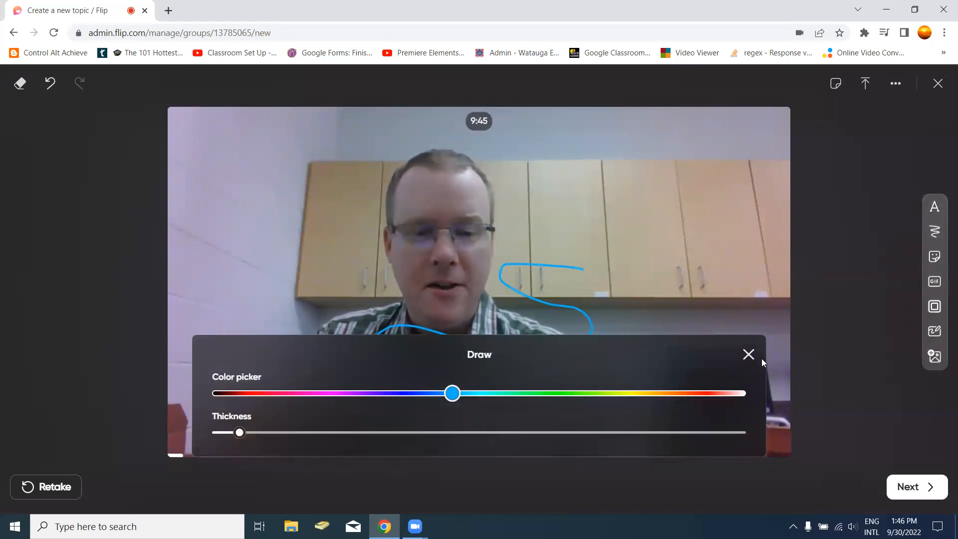
left_click(748, 355)
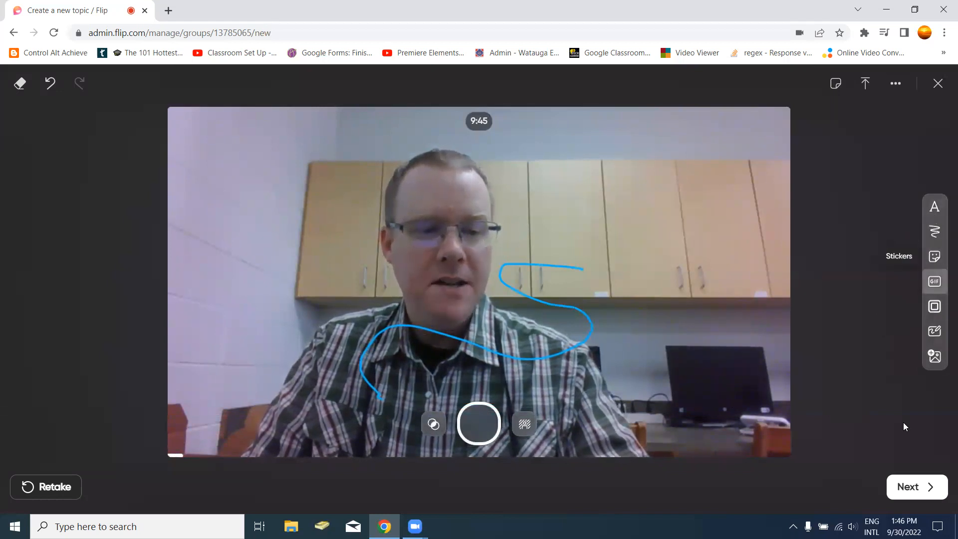
- Proceed to the editing stage of the recorded clip and pause its playback
left_click(901, 489)
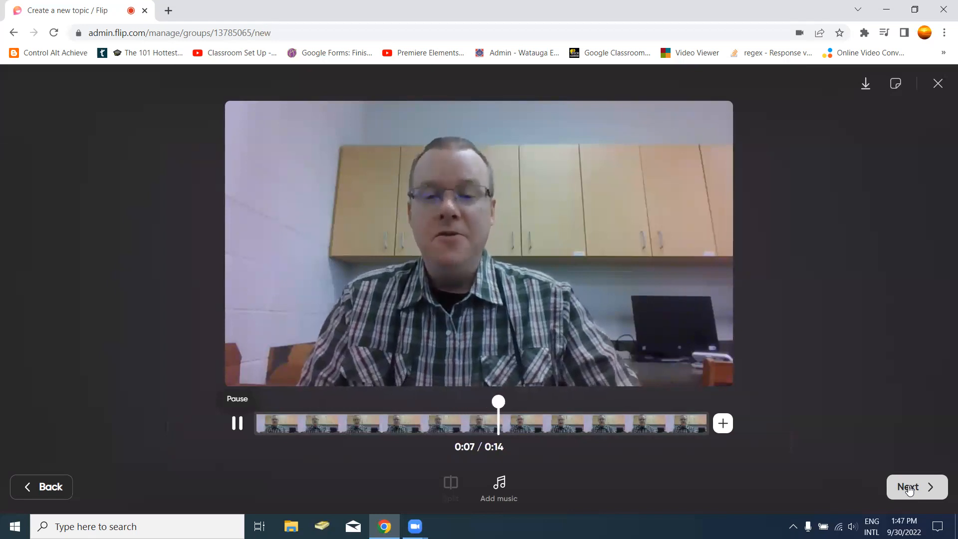
left_click(236, 425)
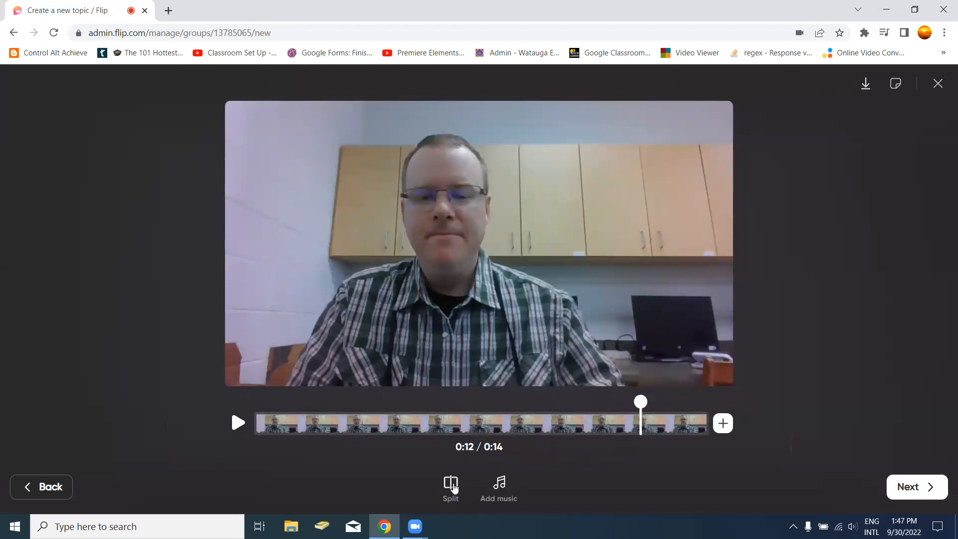
- Browse the music library's Chill tracks and Sound Effects available for the clip
left_click(500, 484)
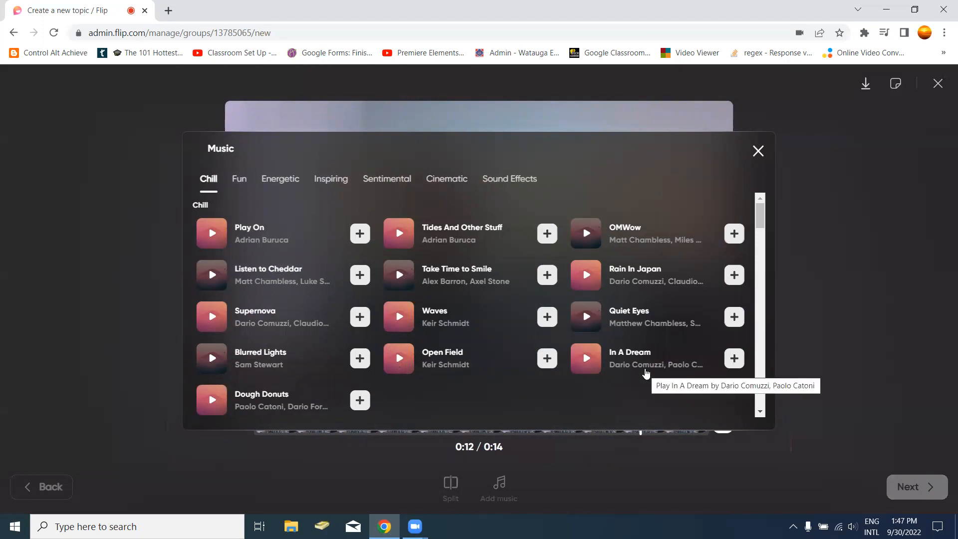
left_click(519, 180)
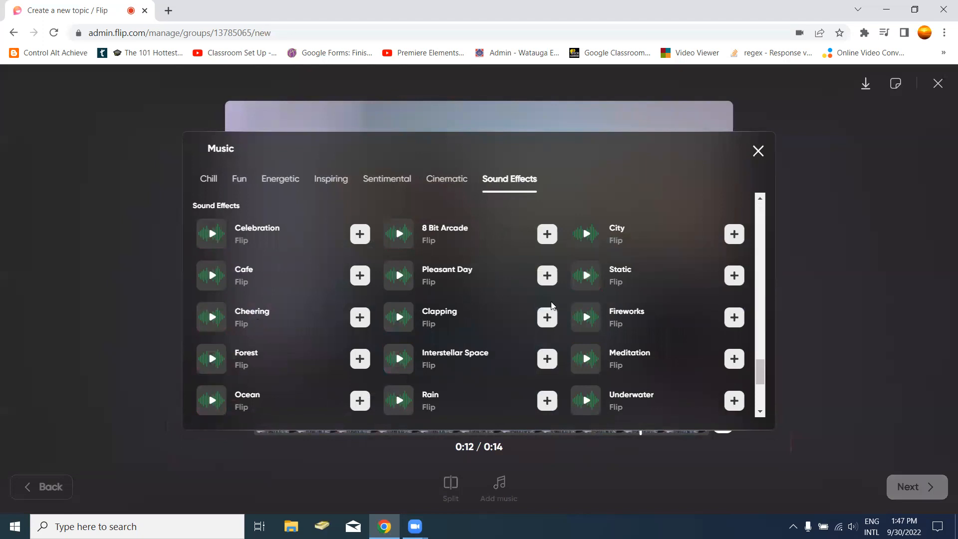
left_click(758, 151)
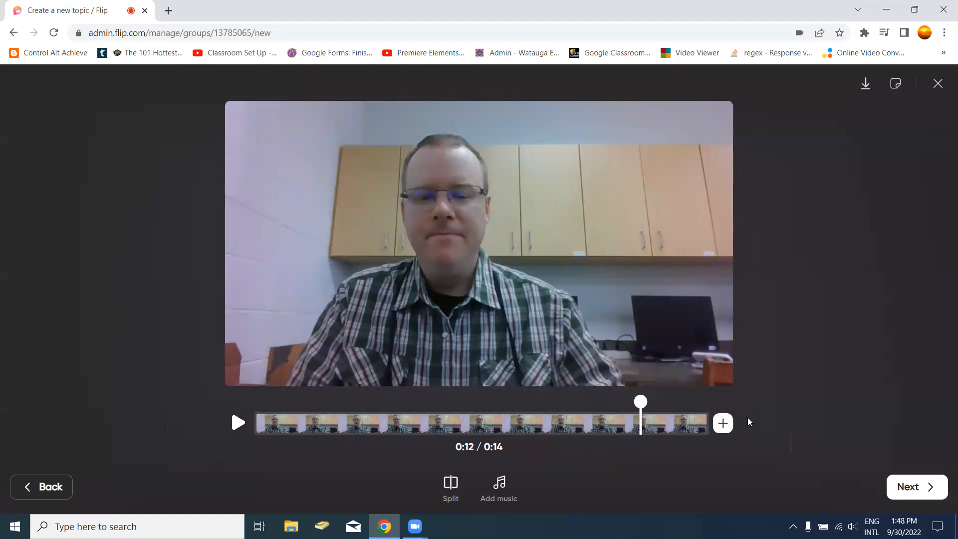
- Finish editing the clip and set its opening frame as the cover photo
left_click(915, 489)
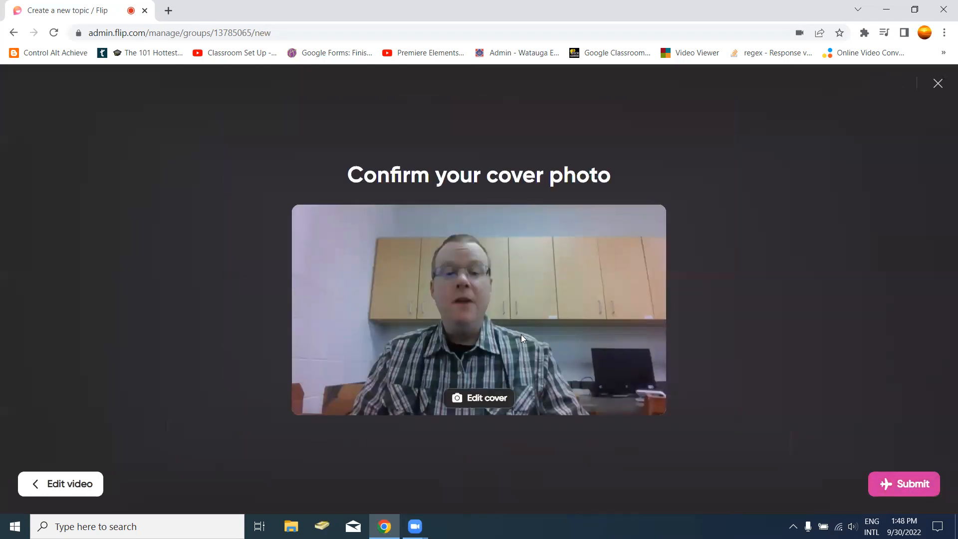
left_click(471, 402)
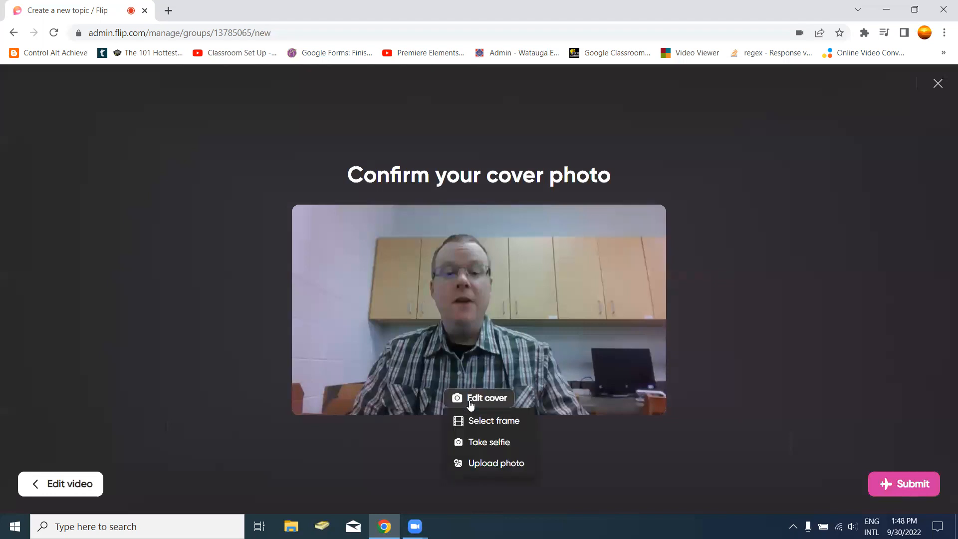
left_click(483, 421)
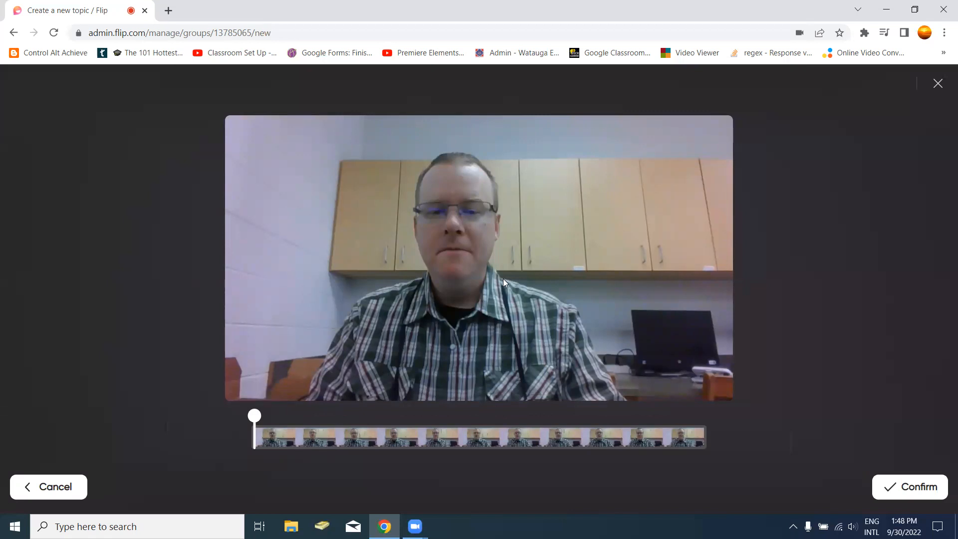
left_click(909, 487)
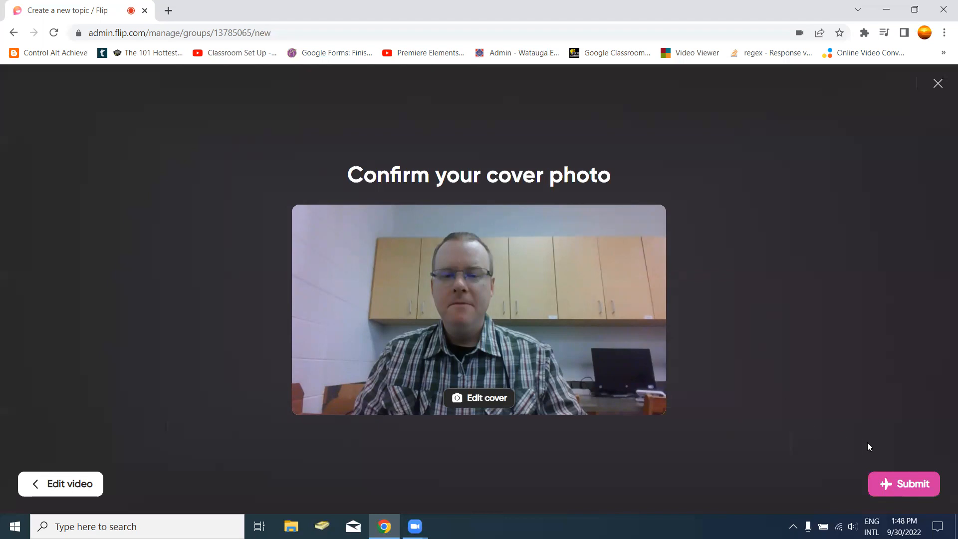
- Submit the recorded clip as the topic media, then post the topic and dismiss its sharing options
left_click(903, 485)
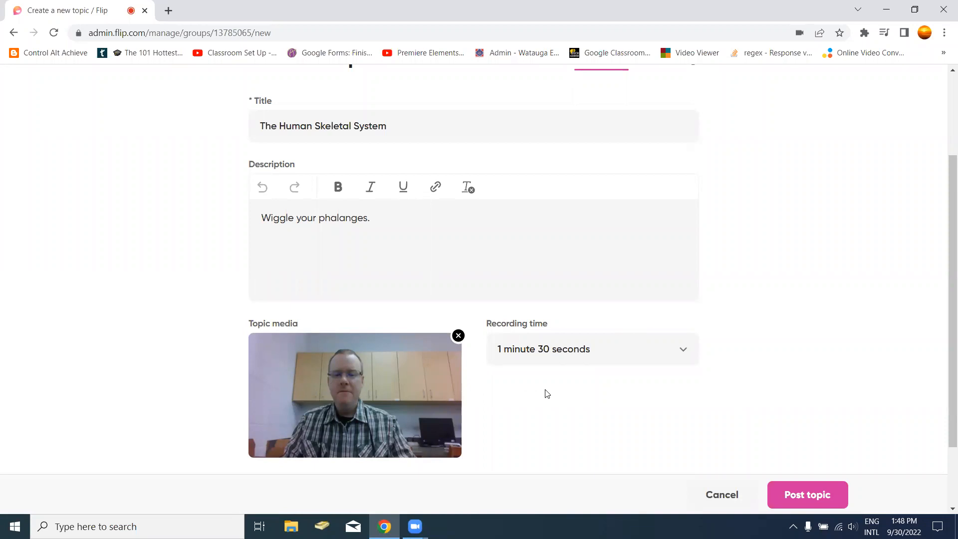
scroll(546, 393, "down", 1)
left_click(338, 227)
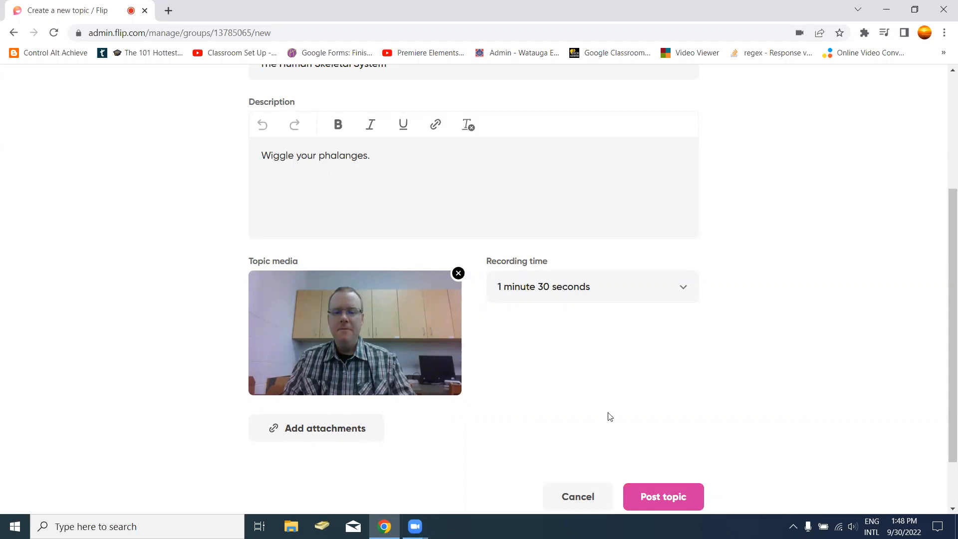
scroll(608, 414, "down", 2)
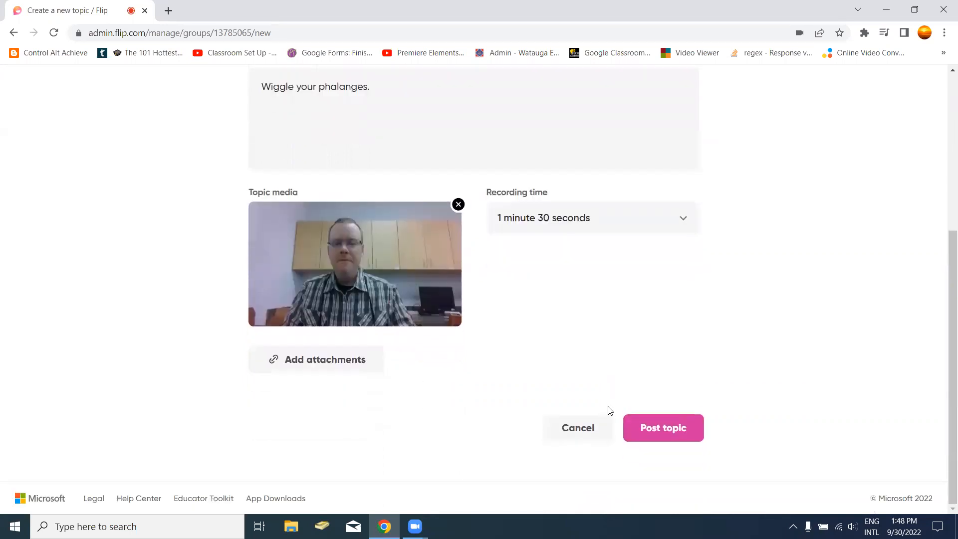
left_click(657, 430)
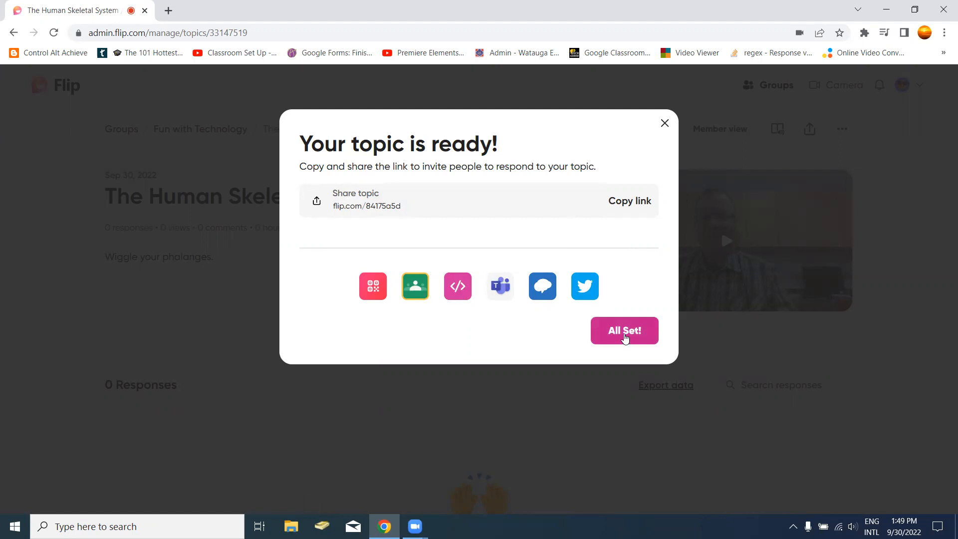
left_click(625, 336)
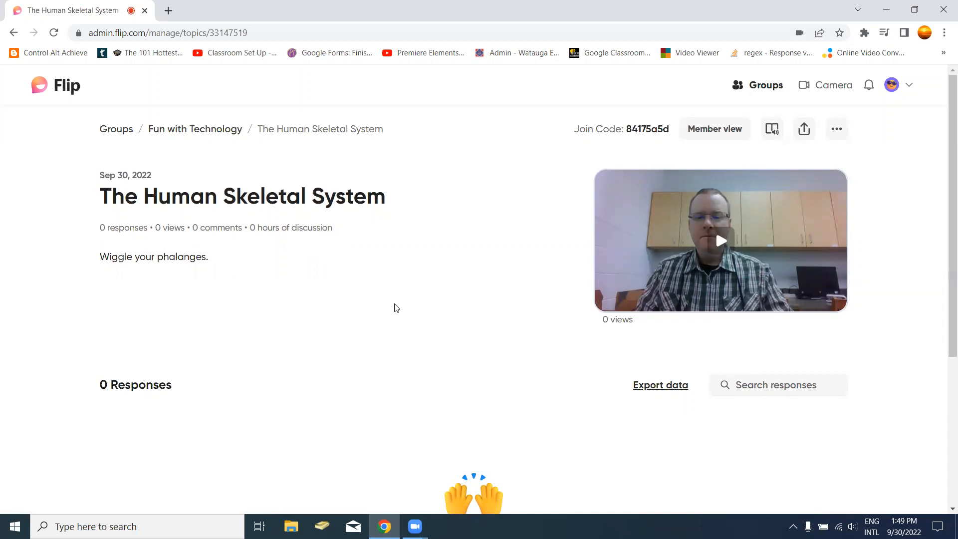
- Look over the posted topic's page, from its header options down to the responses area
scroll(263, 303, "down", 3)
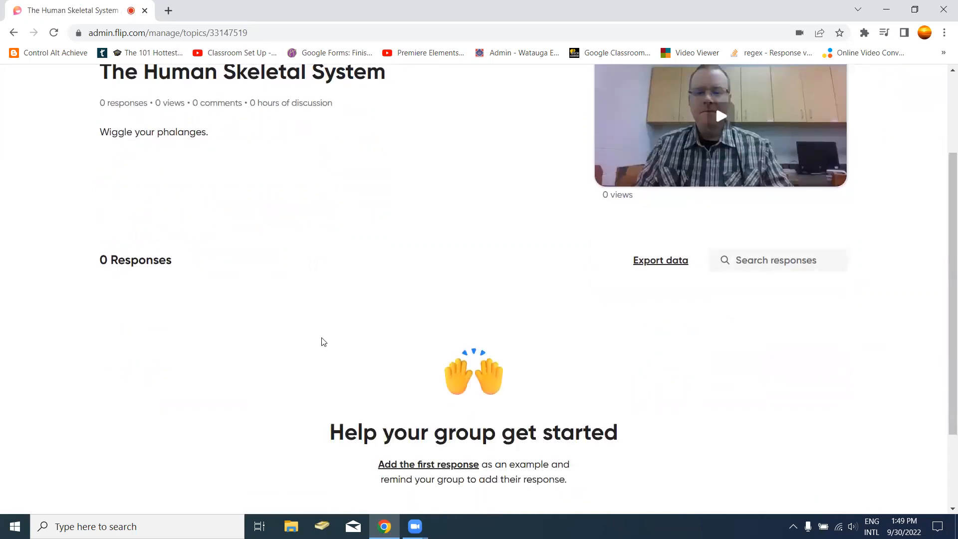
scroll(324, 337, "up", 3)
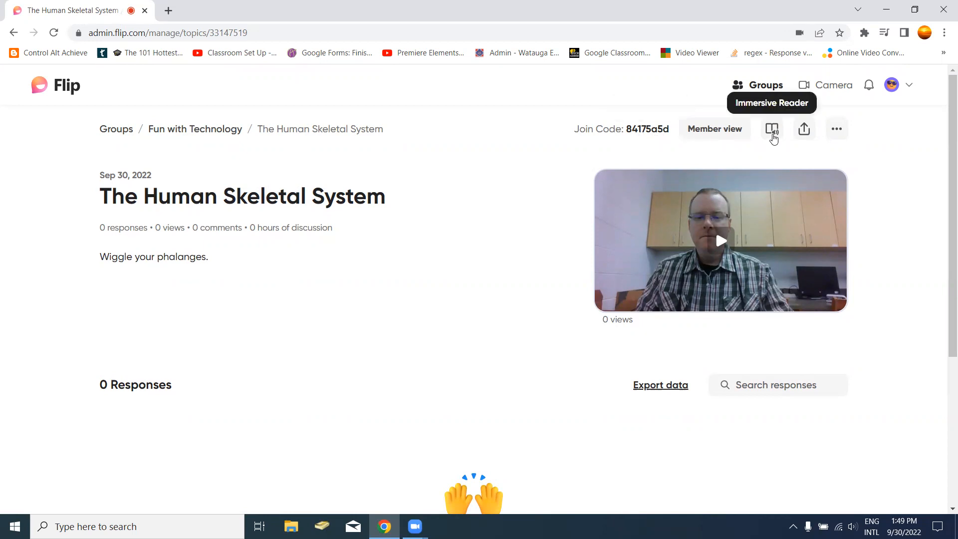
scroll(892, 410, "down", 1)
scroll(891, 408, "down", 4)
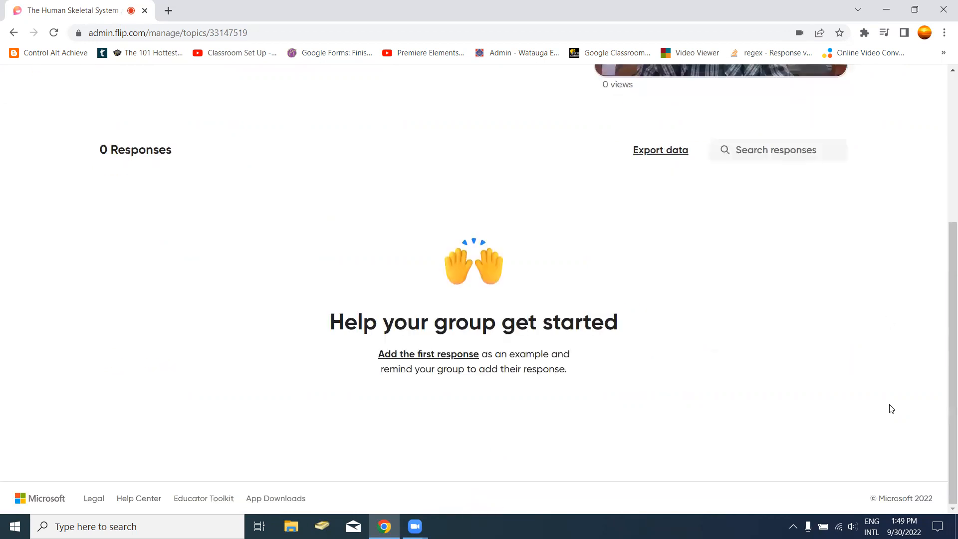
scroll(878, 389, "up", 5)
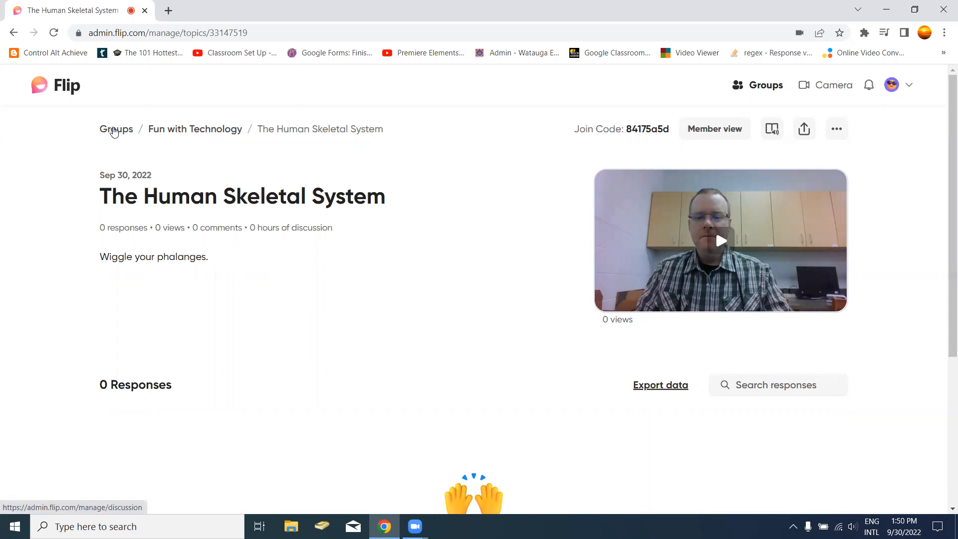
- Open the Fun with Technology group for editing and set who can join to Anyone with the link
left_click(115, 130)
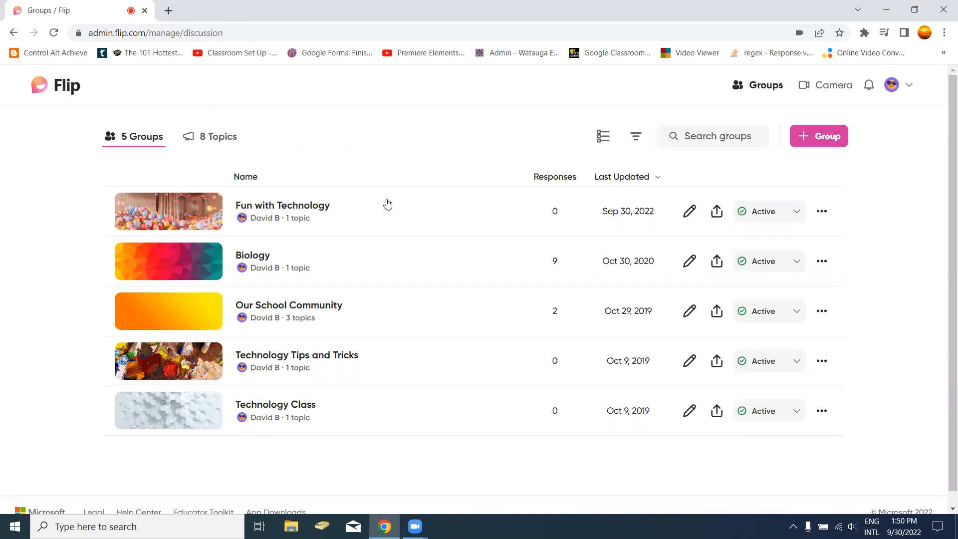
left_click(689, 212)
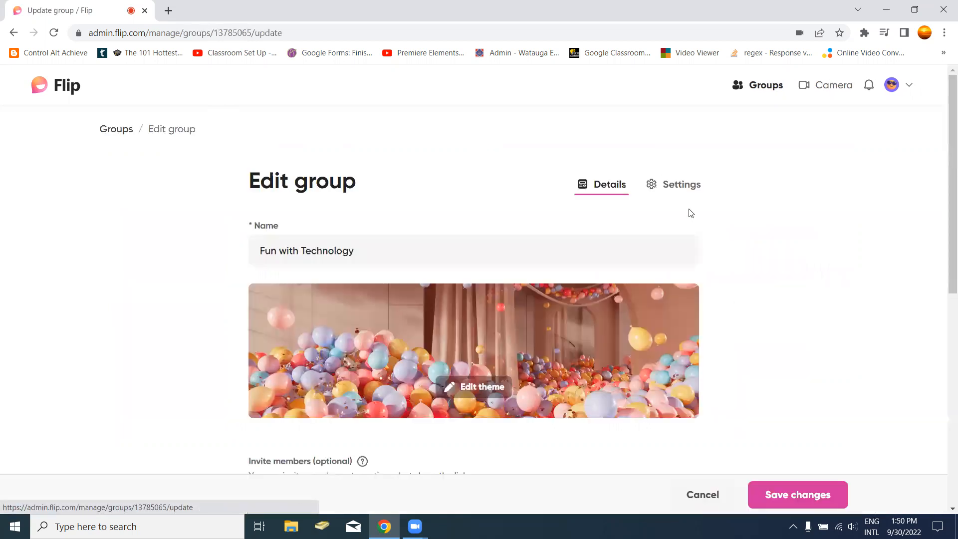
scroll(685, 296, "down", 5)
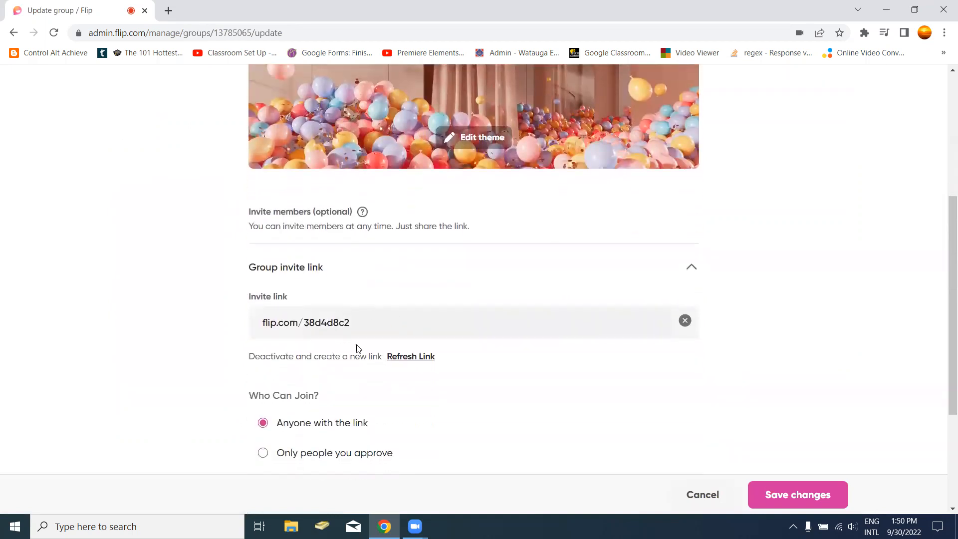
scroll(359, 349, "down", 3)
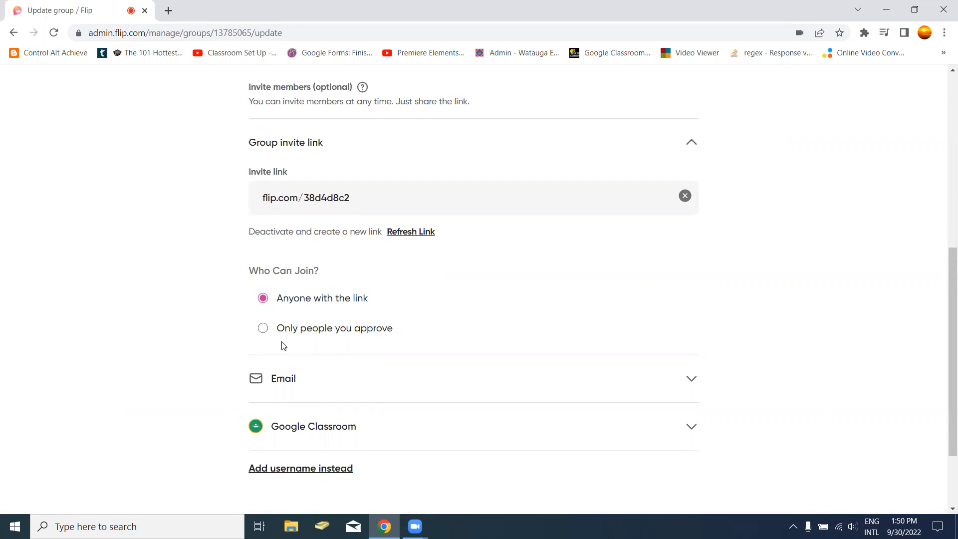
left_click(262, 331)
left_click(264, 299)
- Check the group's email invitation options and save the group changes
scroll(689, 363, "down", 2)
left_click(690, 277)
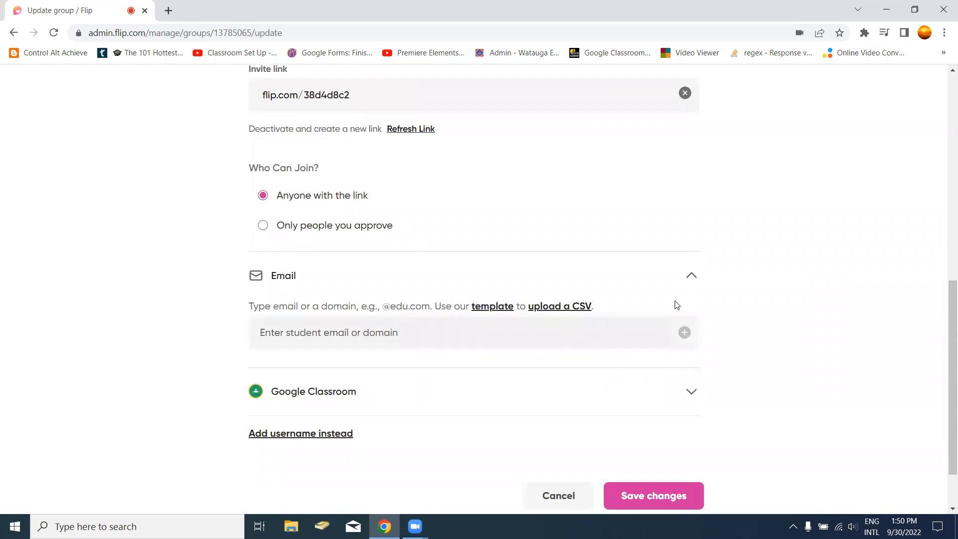
left_click(691, 277)
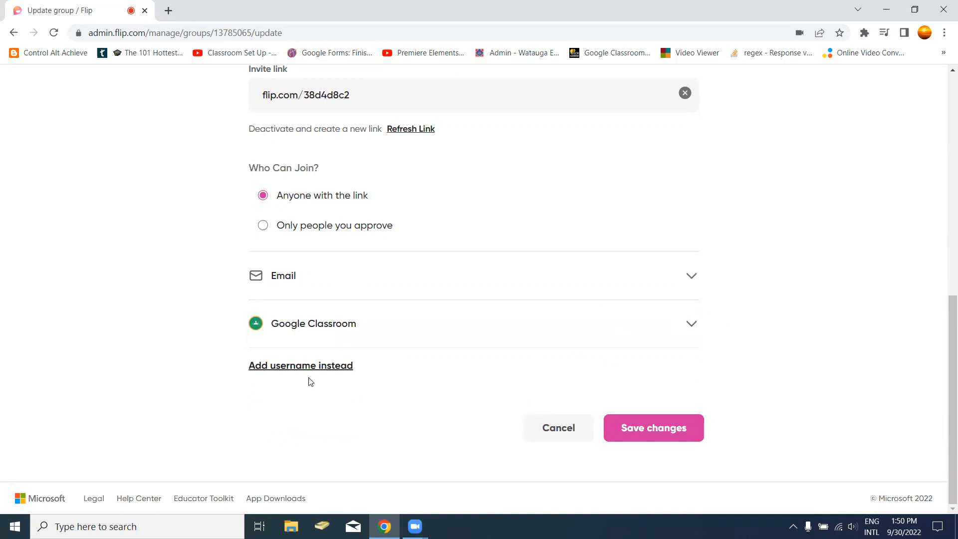
left_click(645, 432)
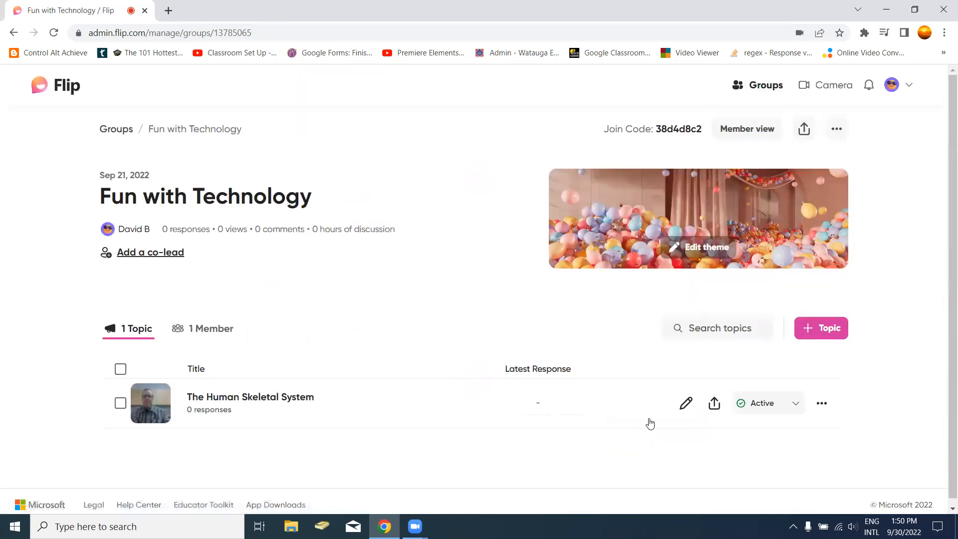
- View the sharing options for The Human Skeletal System topic and close them
left_click(715, 405)
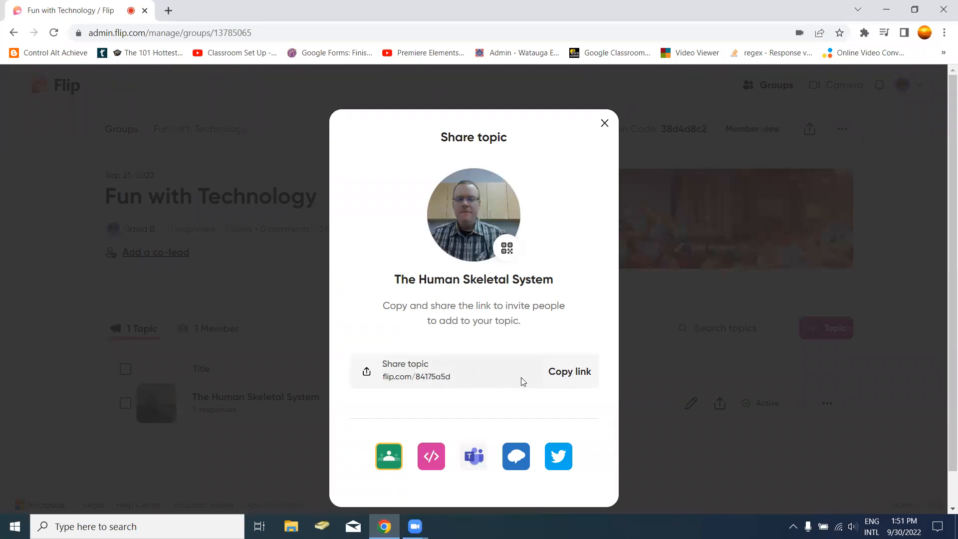
left_click(604, 124)
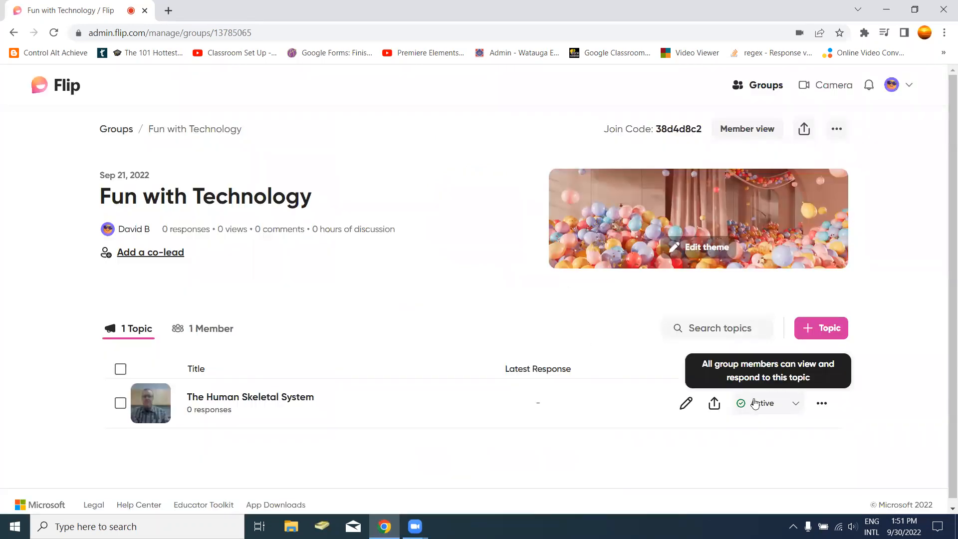
- Set The Human Skeletal System topic's status to Hidden and switch it back to Active
left_click(791, 406)
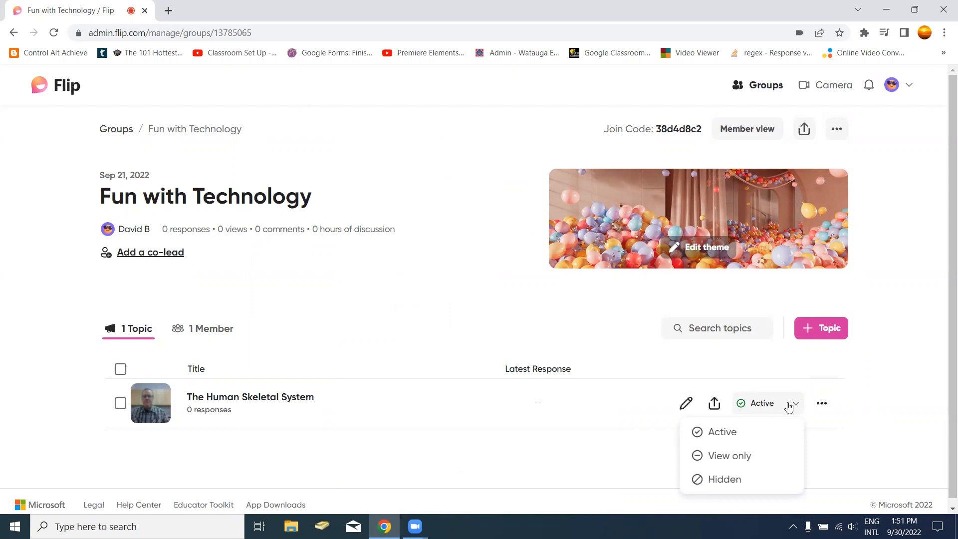
left_click(734, 479)
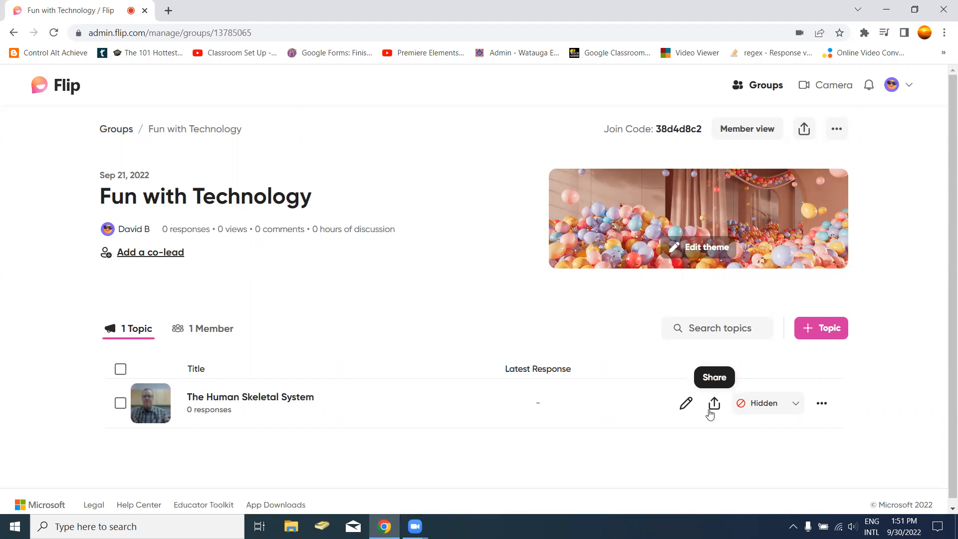
left_click(787, 408)
left_click(732, 437)
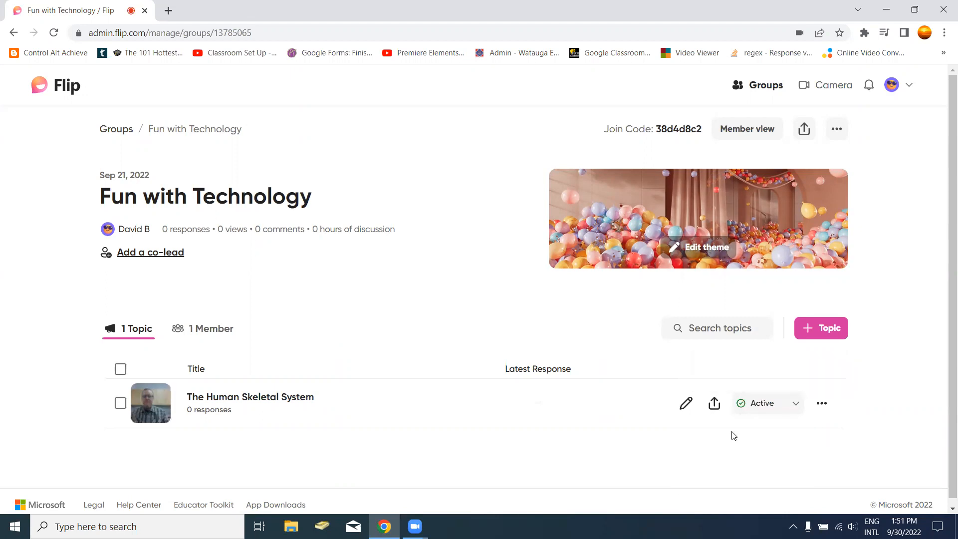
- View the additional actions available for the topic and return to the list of all groups
left_click(823, 406)
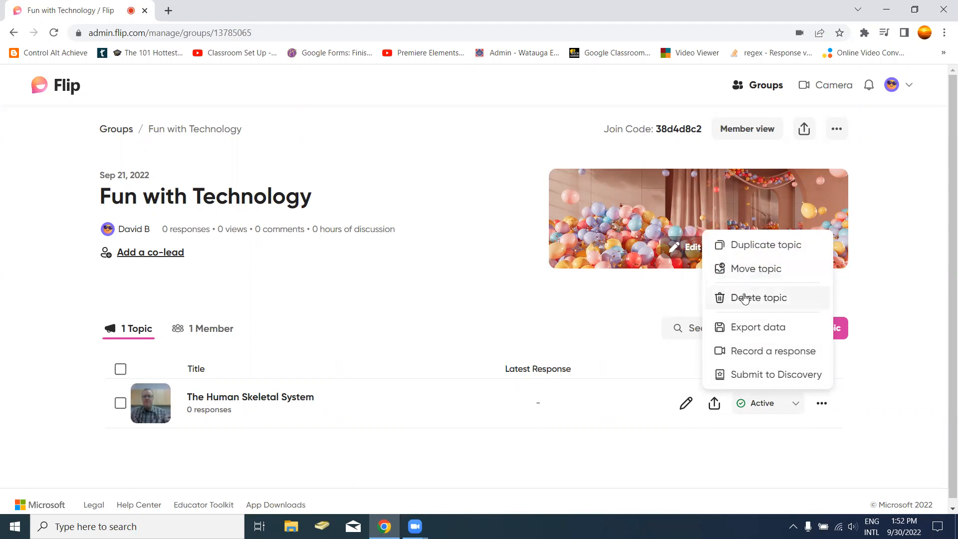
left_click(465, 235)
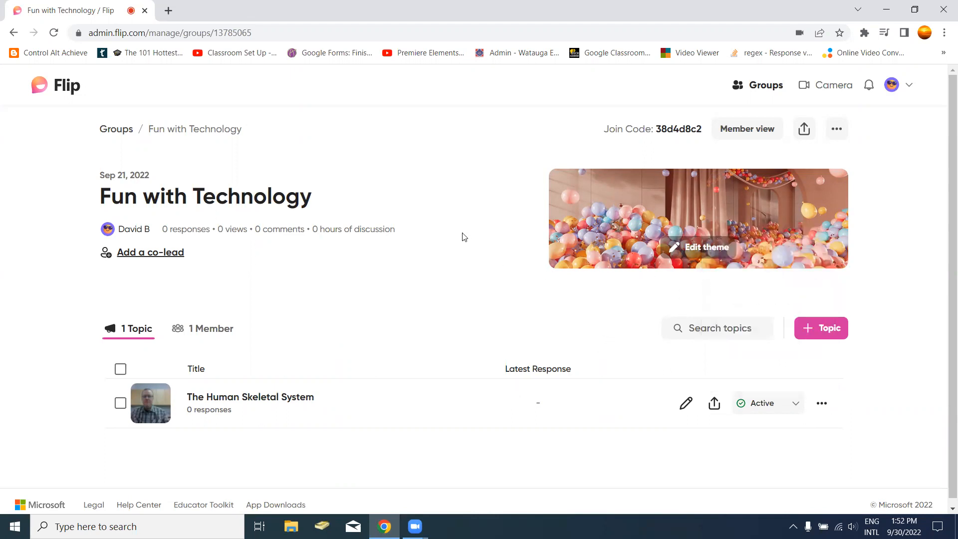
scroll(635, 352, "down", 1)
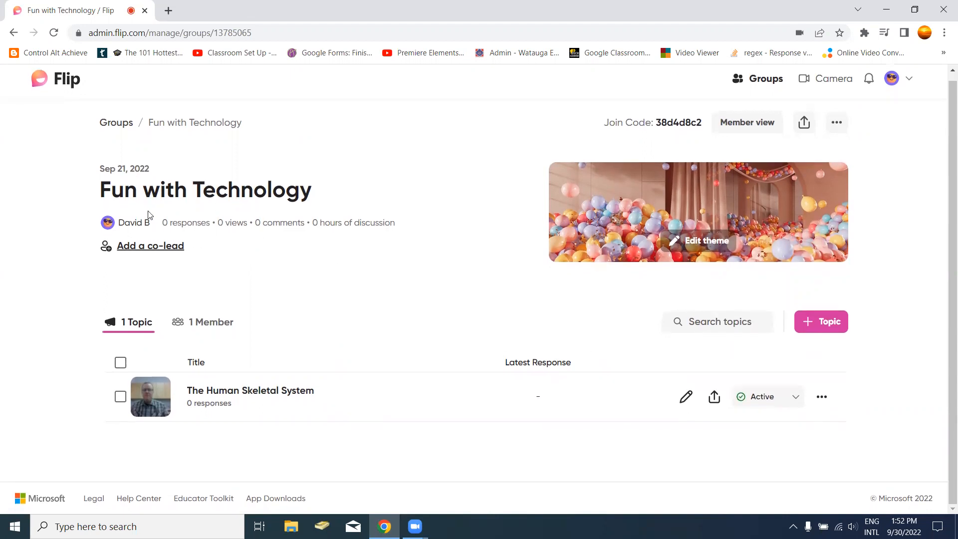
left_click(120, 124)
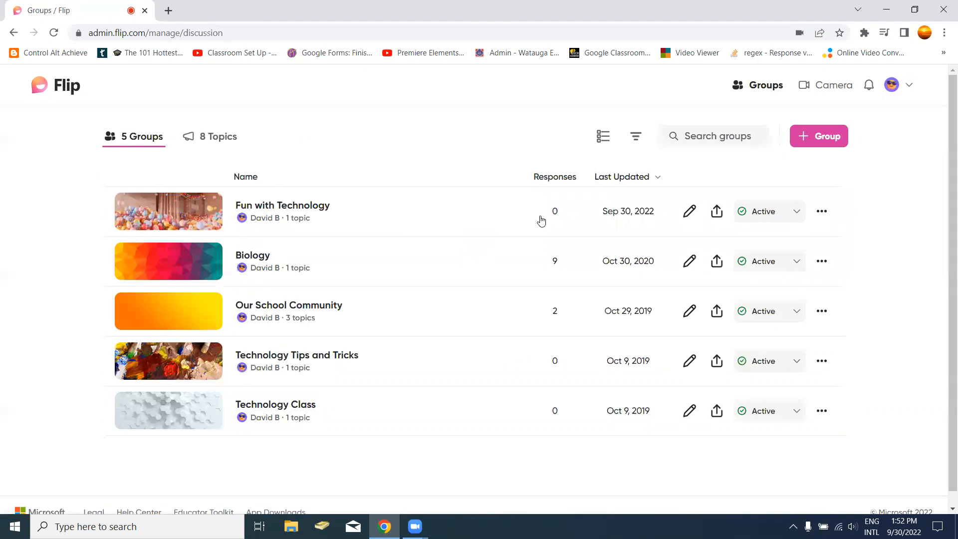